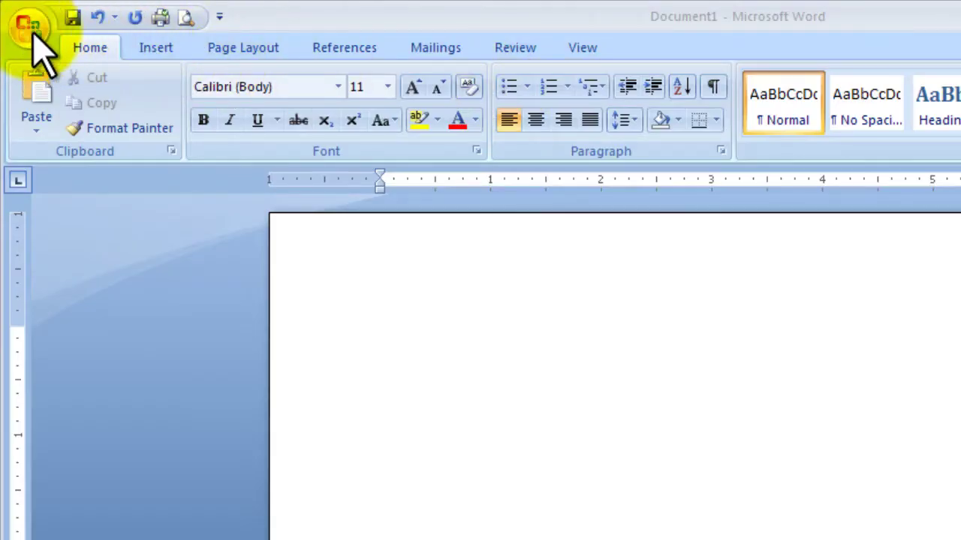
Step: Browse the Office button menu's file commands, then close it without choosing anything
left_click(30, 29)
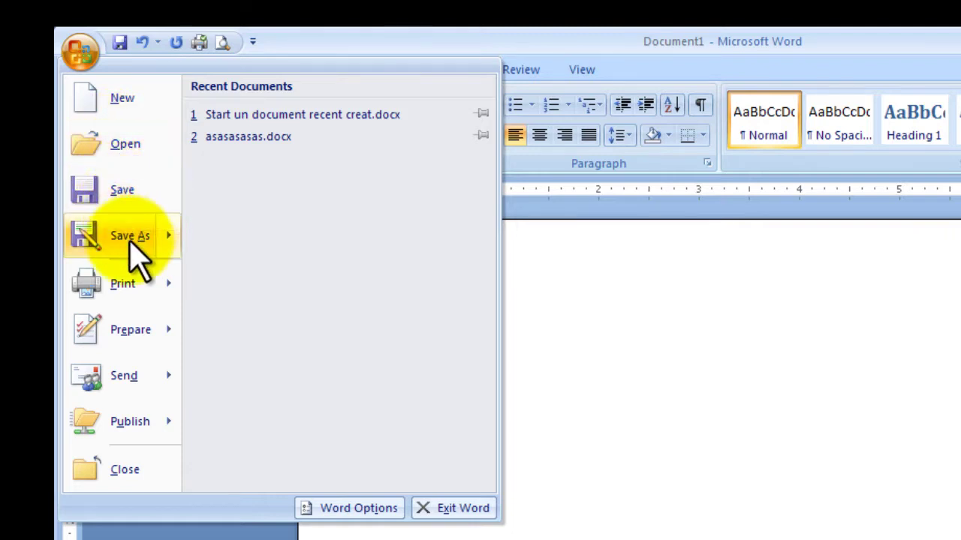
mouse_move(135, 247)
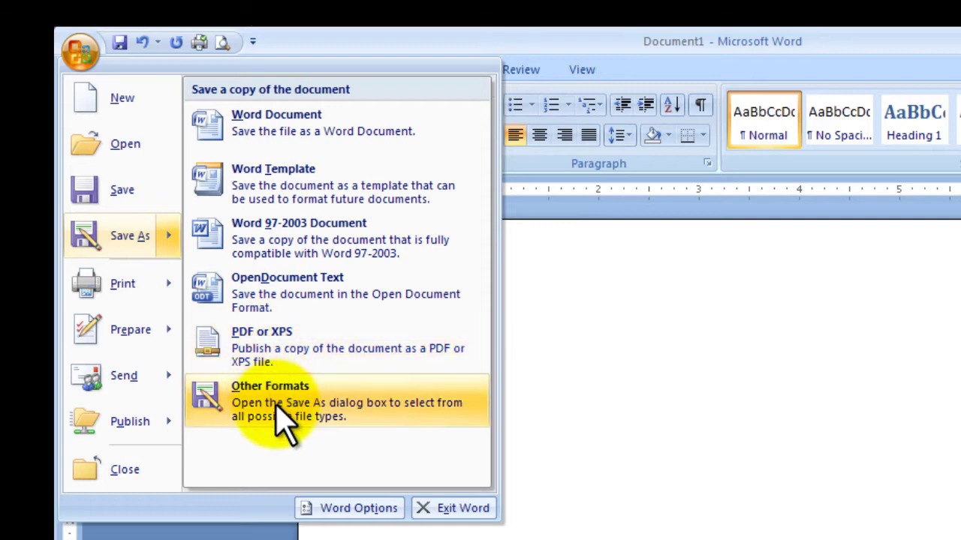
mouse_move(110, 294)
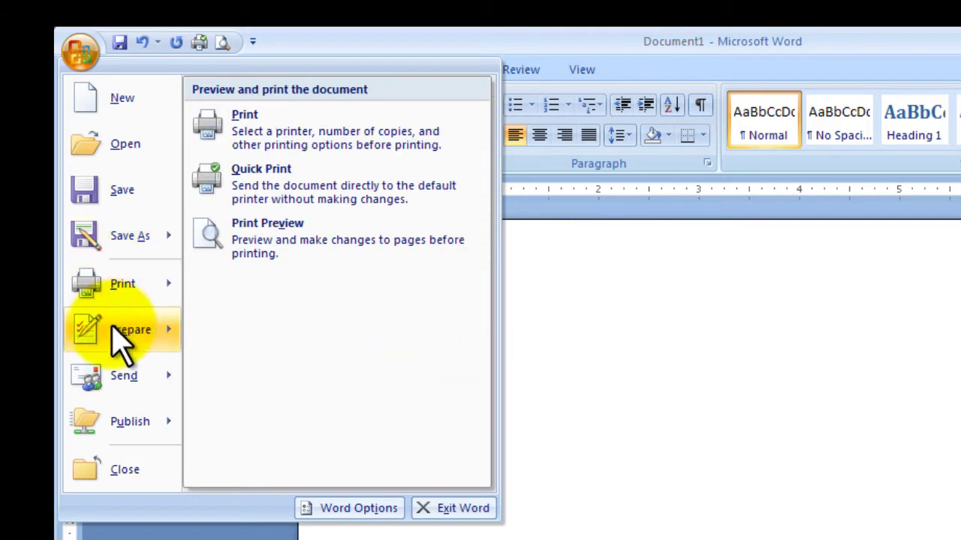
mouse_move(97, 323)
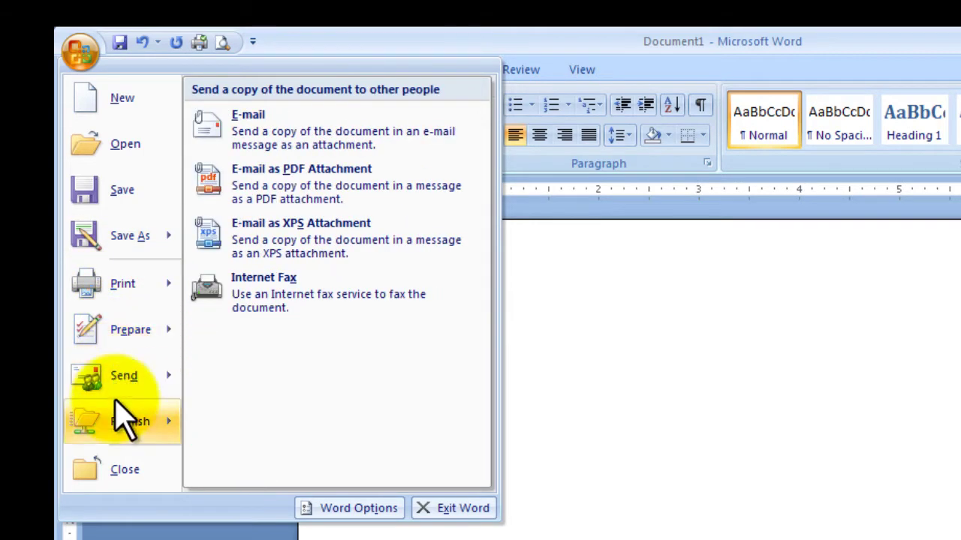
mouse_move(114, 416)
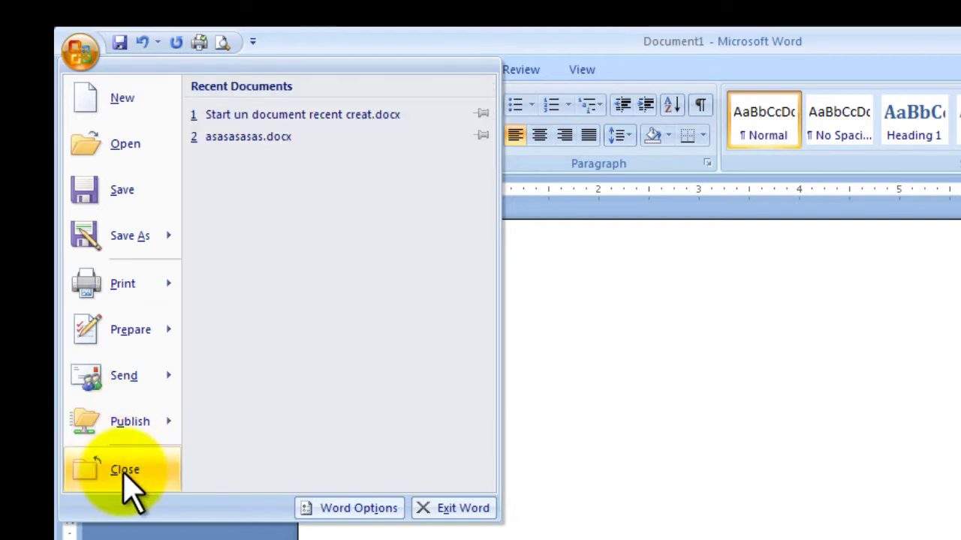
left_click(176, 38)
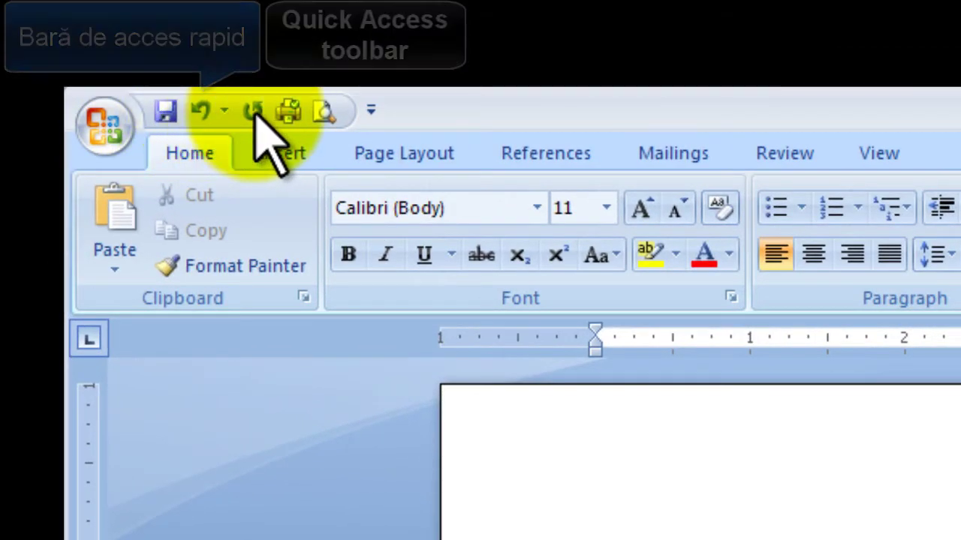
Step: View the Quick Access Toolbar customization list, then minimize and restore the Document1 window
left_click(371, 111)
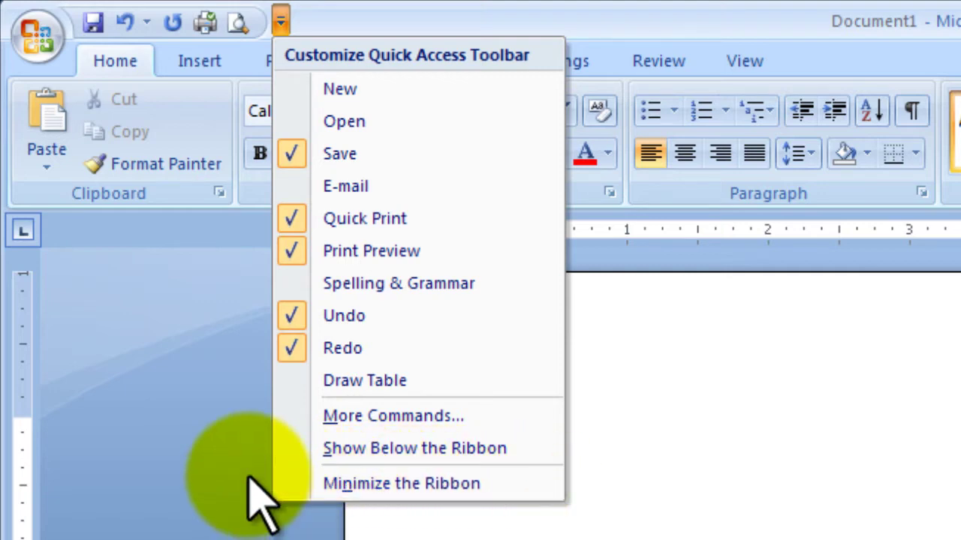
left_click(177, 361)
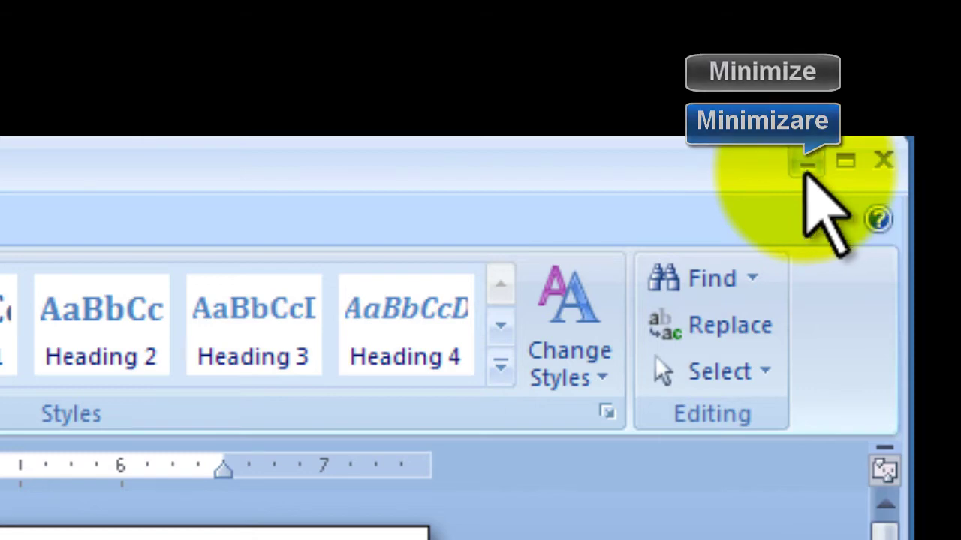
left_click(803, 168)
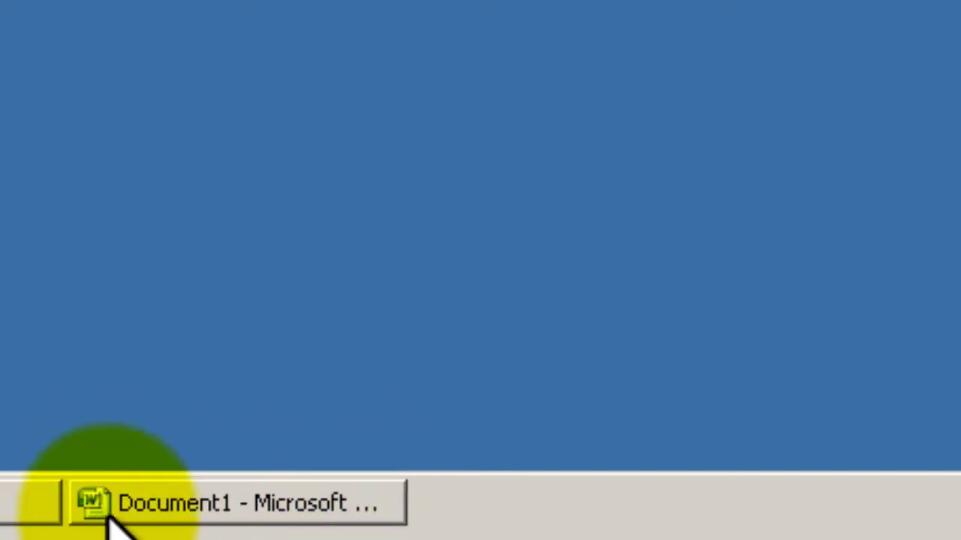
left_click(242, 522)
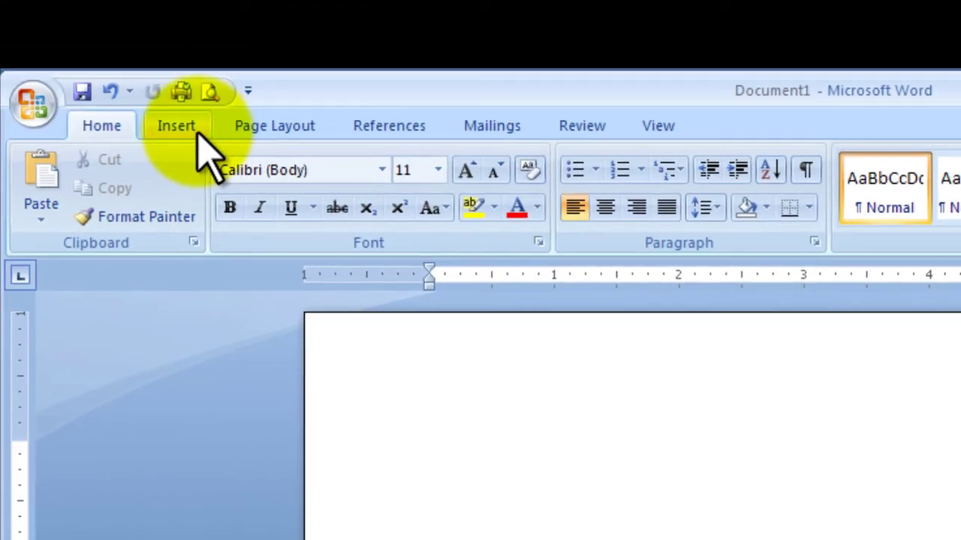
Step: Show the Insert, Page Layout, References, Mailings, Review and View tabs in turn, ending on Home
left_click(192, 133)
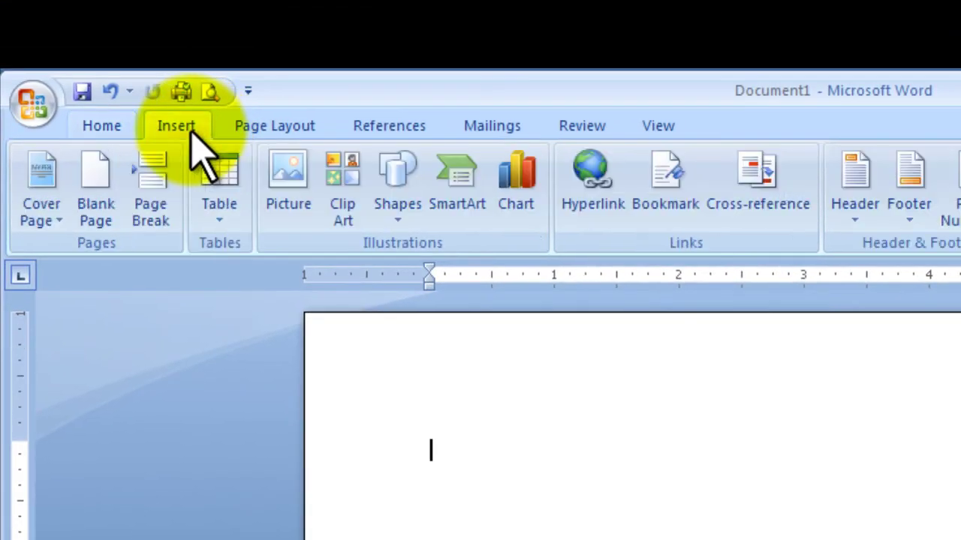
left_click(240, 134)
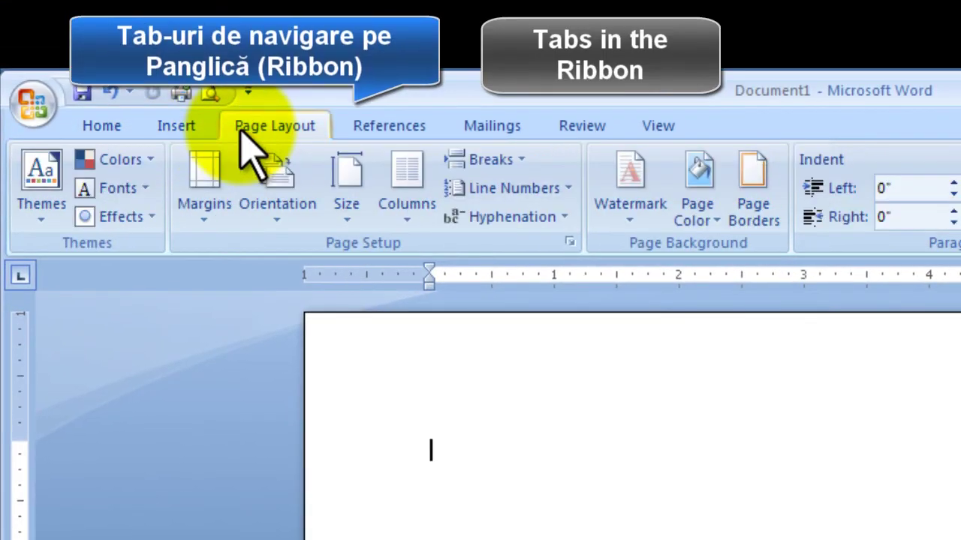
left_click(369, 134)
left_click(474, 134)
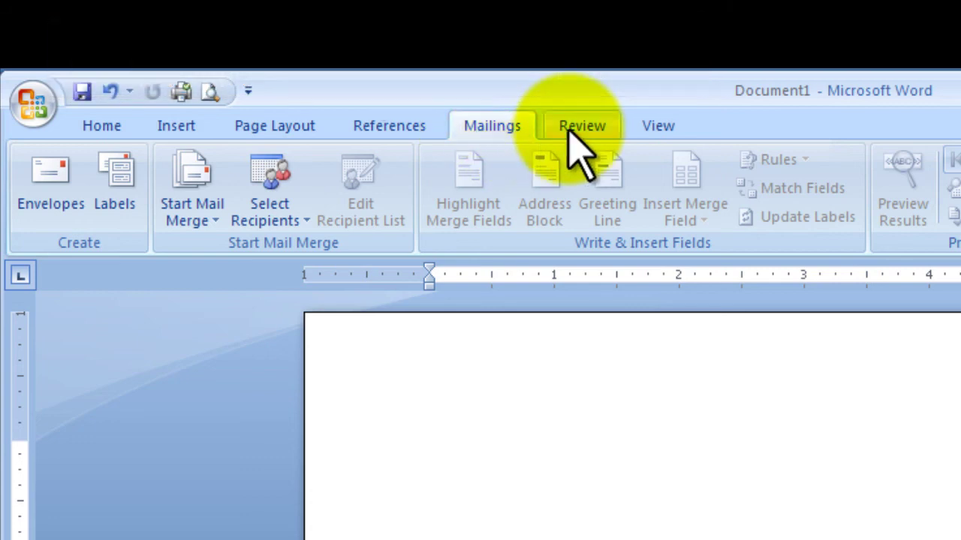
left_click(571, 130)
left_click(654, 128)
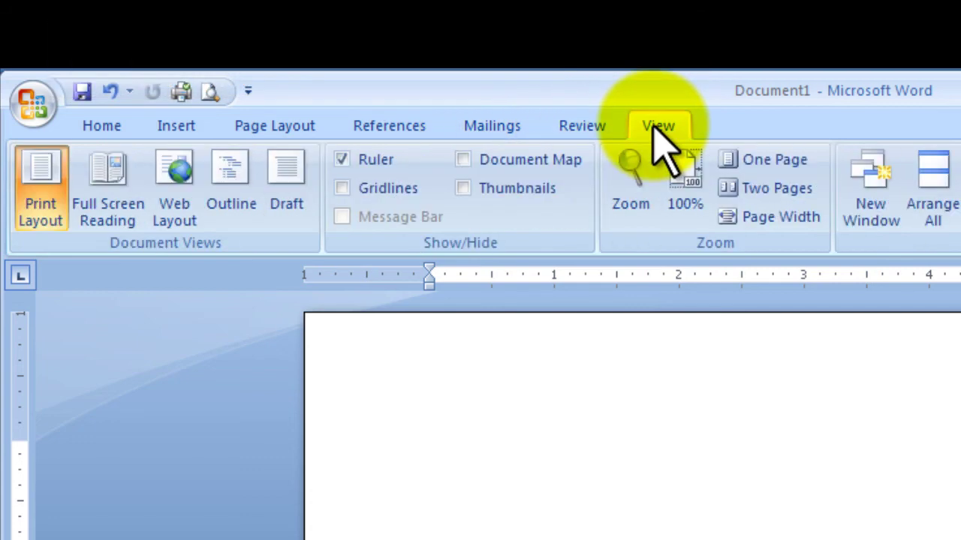
left_click(100, 125)
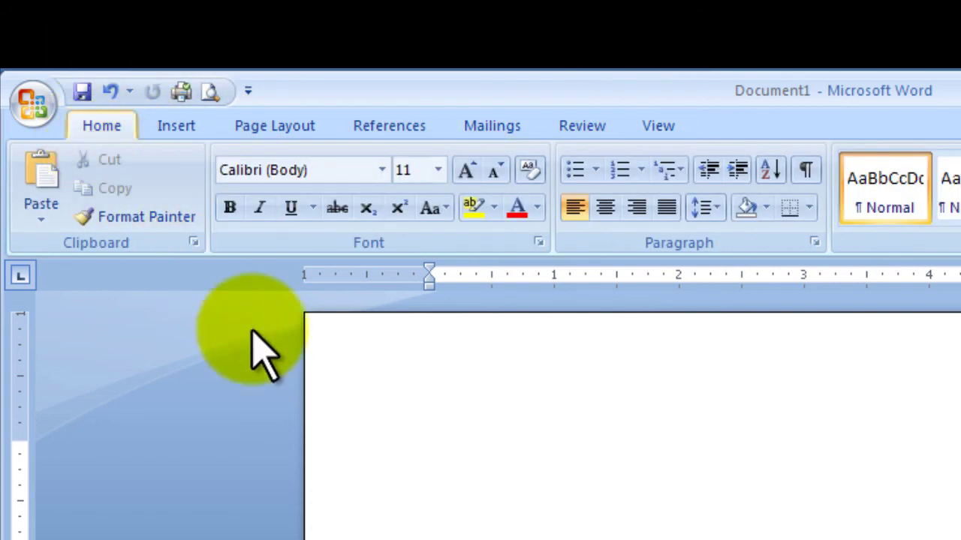